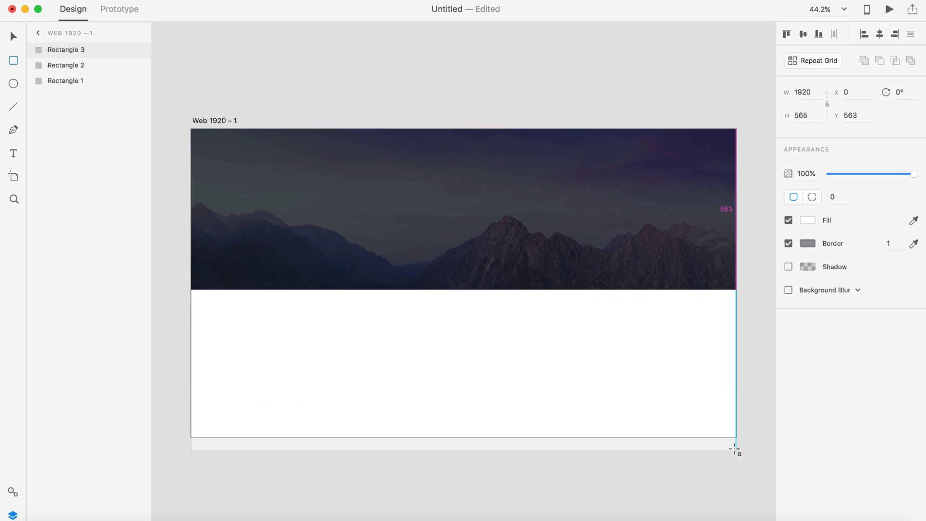
Give Rectangle 3 a transparent-to-#FF9300 gradient fill so the mountain base fades orange
left_click(673, 143)
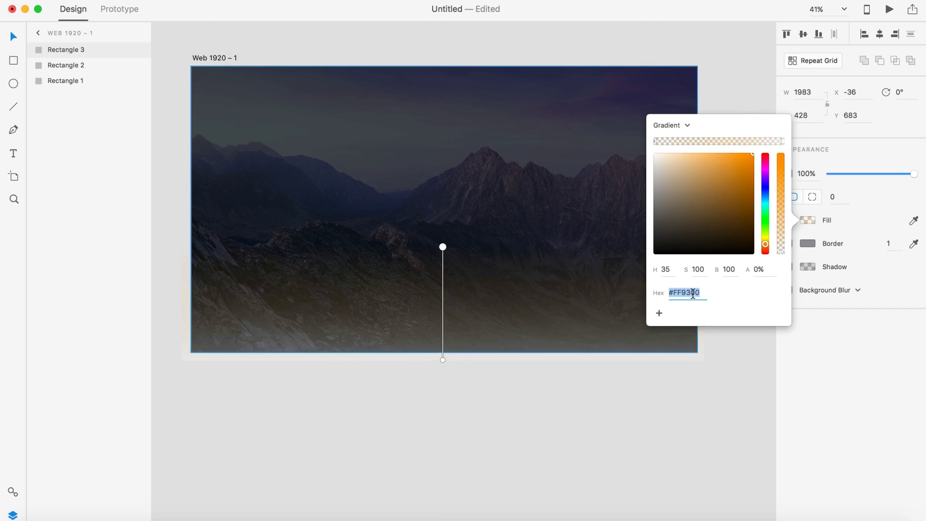
key("Escape")
left_click(505, 431)
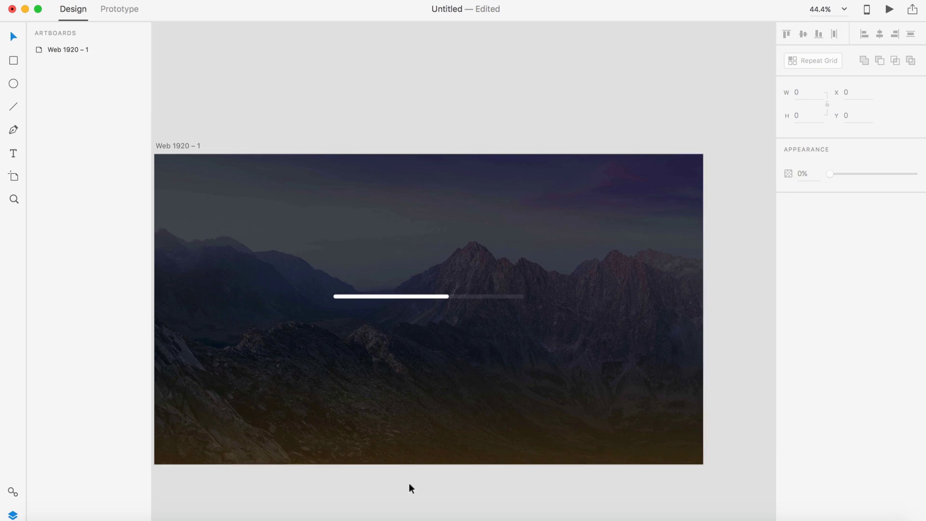
Place the Coming Soon heading text above the progress bar, preview it, and select the description
key("t")
left_click(417, 215)
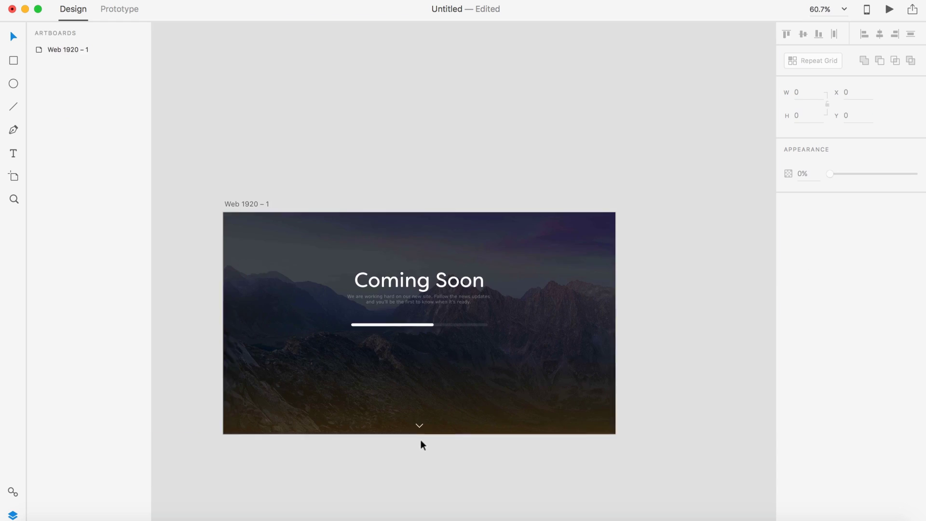
left_click(889, 9)
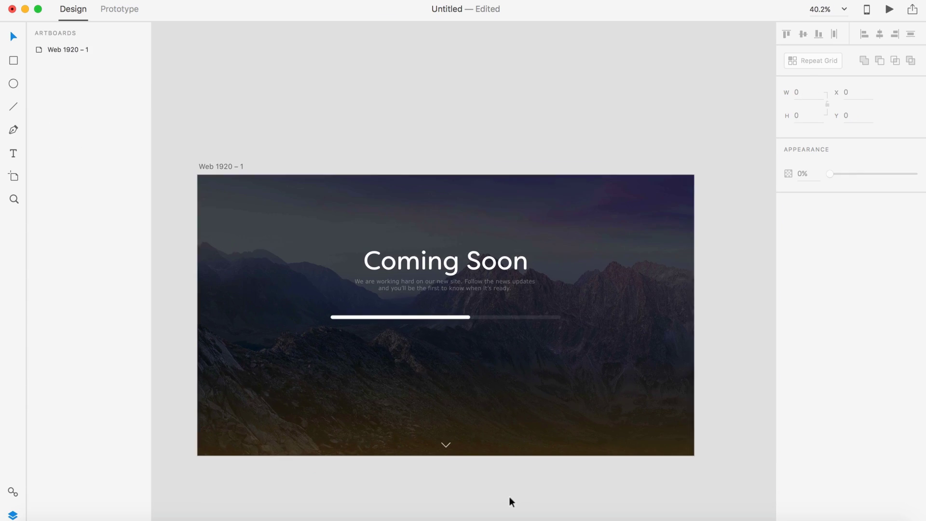
left_click(471, 279)
Move the description text down, centred, and finish the first criss-crossing line
left_click_drag(473, 282, 473, 292)
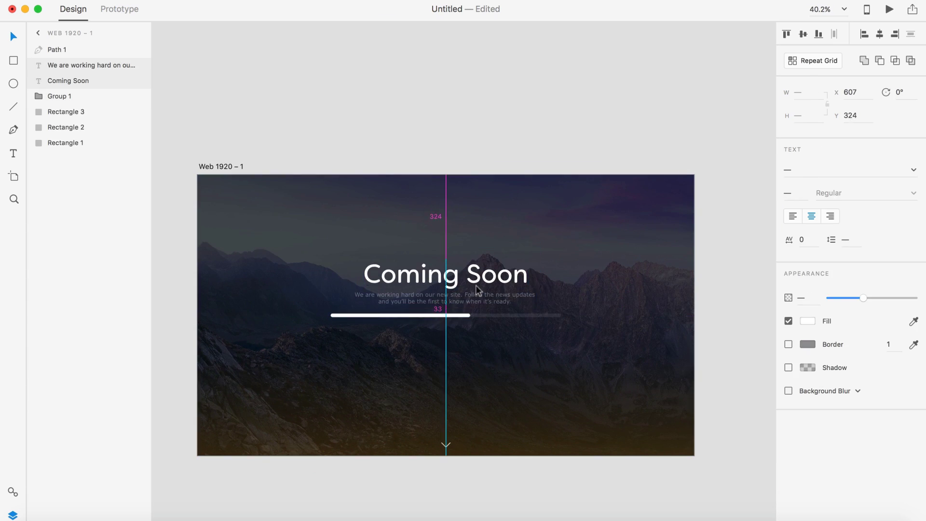
left_click(720, 282)
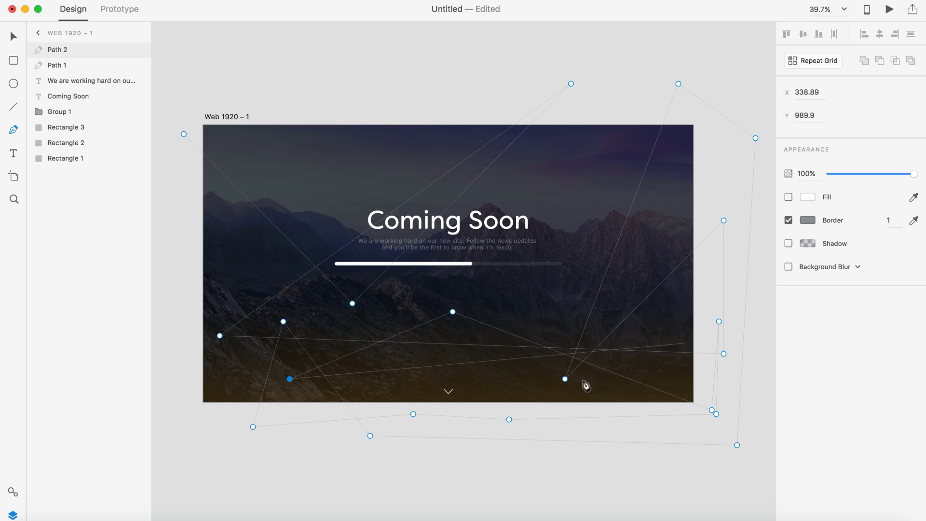
key("Escape")
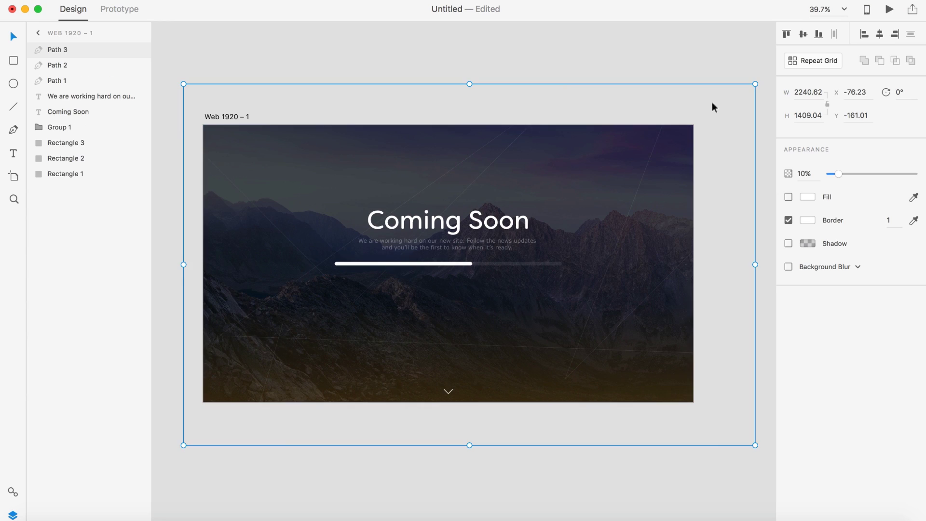
left_click(188, 406)
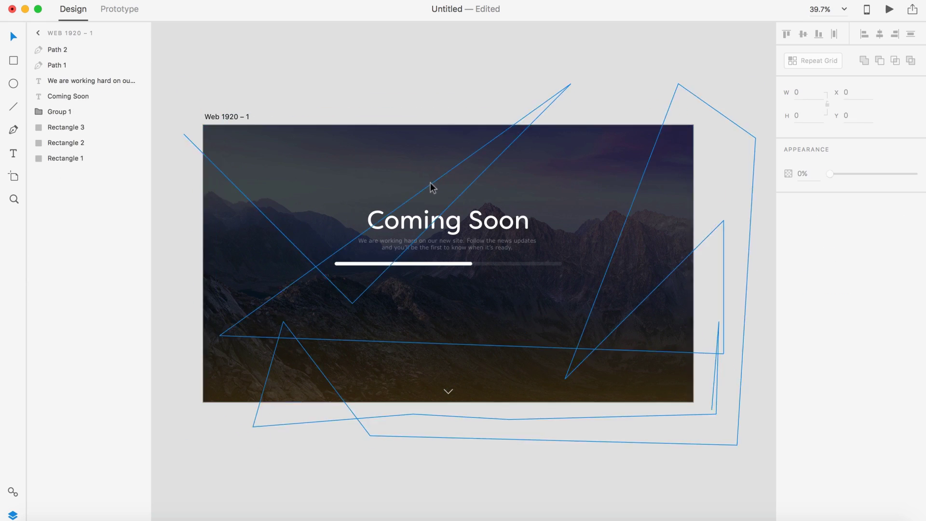
Draw more thin criss-crossing Pen lines across the mountain background
key("p")
scroll(551, 257, "down", 3)
left_click(269, 391)
left_click(511, 128)
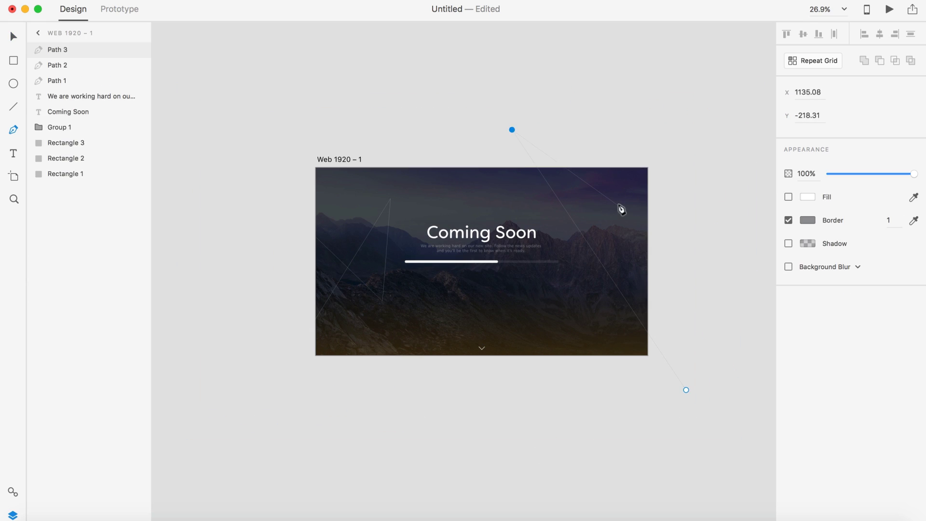
left_click(622, 209)
left_click(537, 412)
key("Escape")
left_click(384, 367)
left_click(484, 287)
left_click(421, 307)
key("Escape")
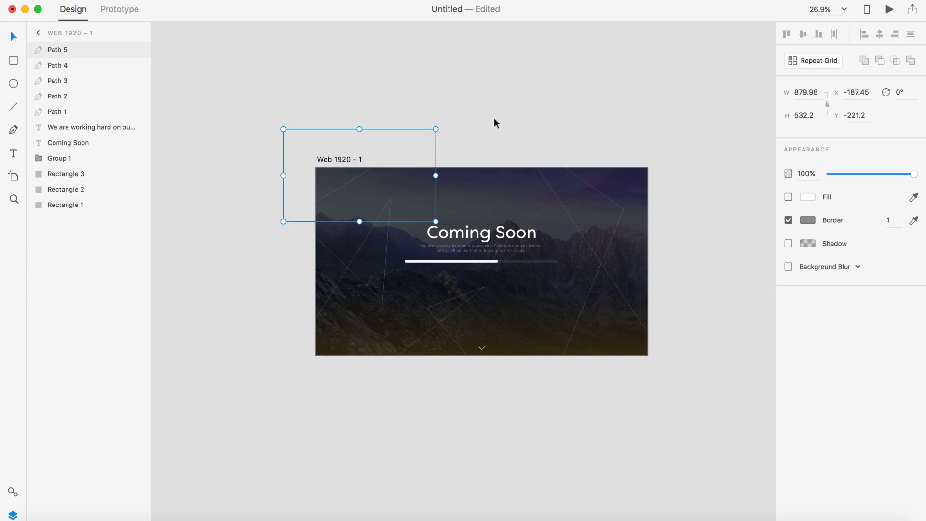
Group all the drawn lines in Layers and name the group 'Paths'
key("super+3")
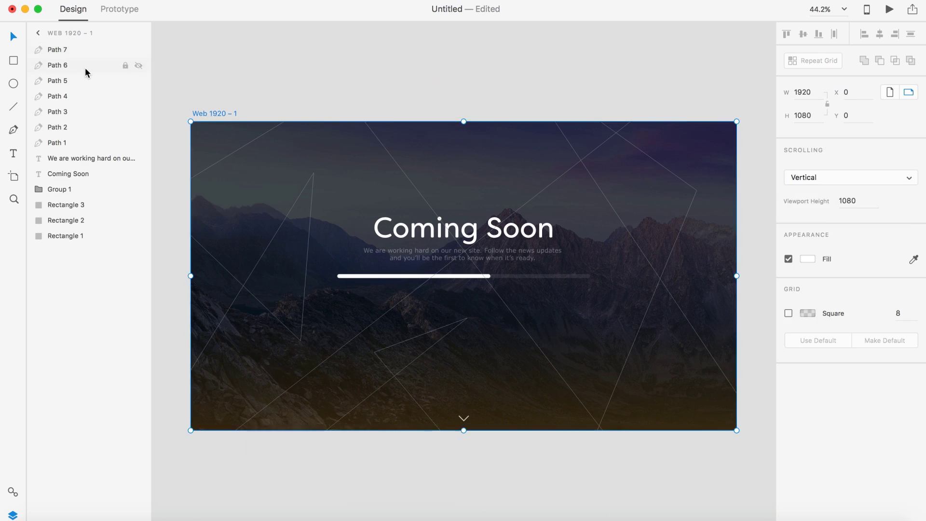
left_click(72, 66)
left_click(71, 158, "shift")
key("super+g")
type("Paths")
key("Return")
Give the lines a white border, move the Paths group above Rectangle 1, and preview
left_click(807, 220)
left_click(73, 158)
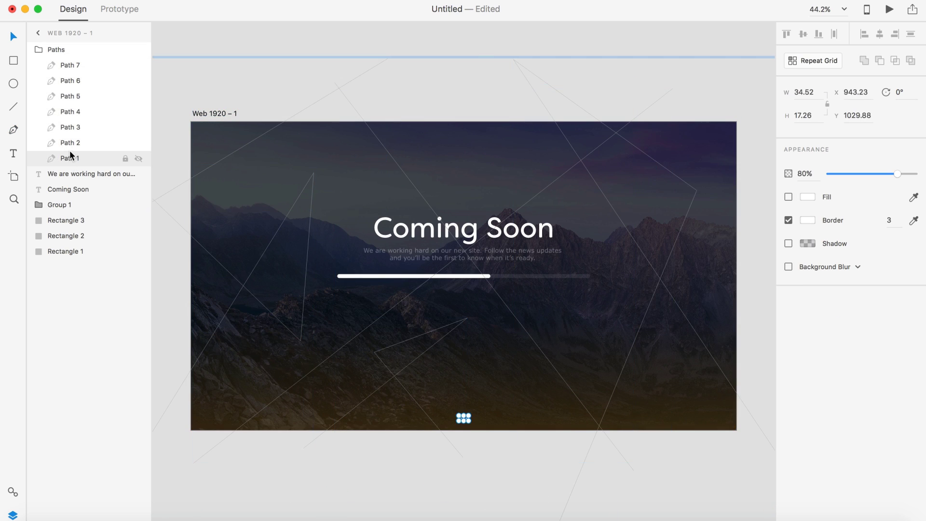
left_click_drag(72, 157, 72, 166)
left_click(803, 173)
left_click_drag(78, 49, 65, 140)
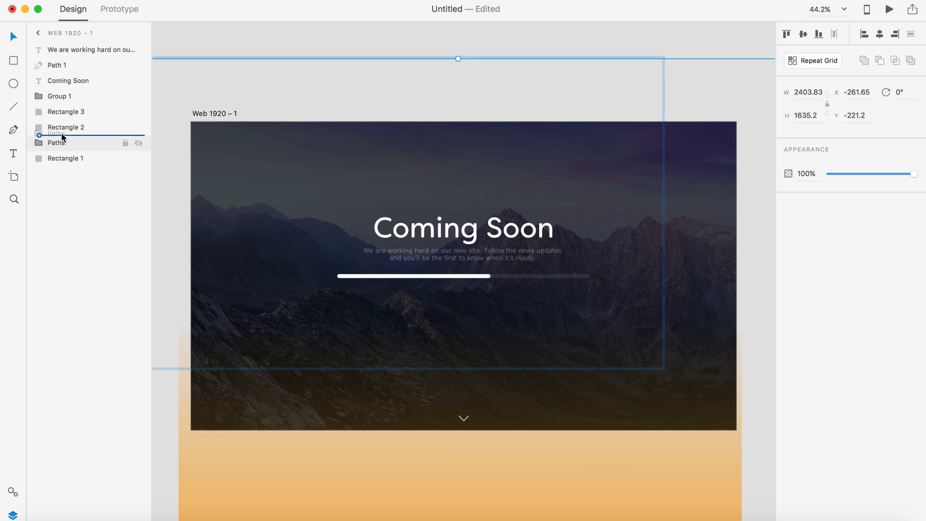
key("Escape")
left_click(889, 9)
Draw a rounded, unfilled button rectangle below the progress bar
key("super+w")
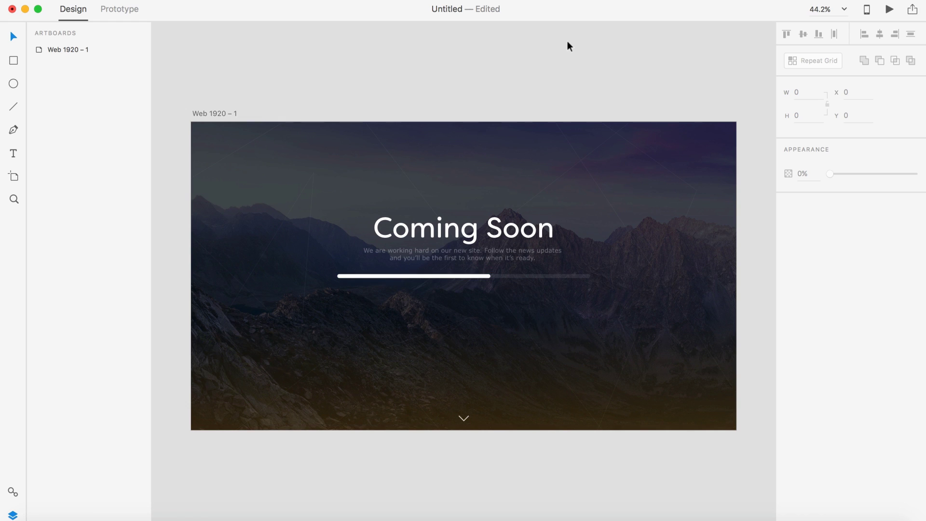
left_click_drag(416, 302, 535, 324)
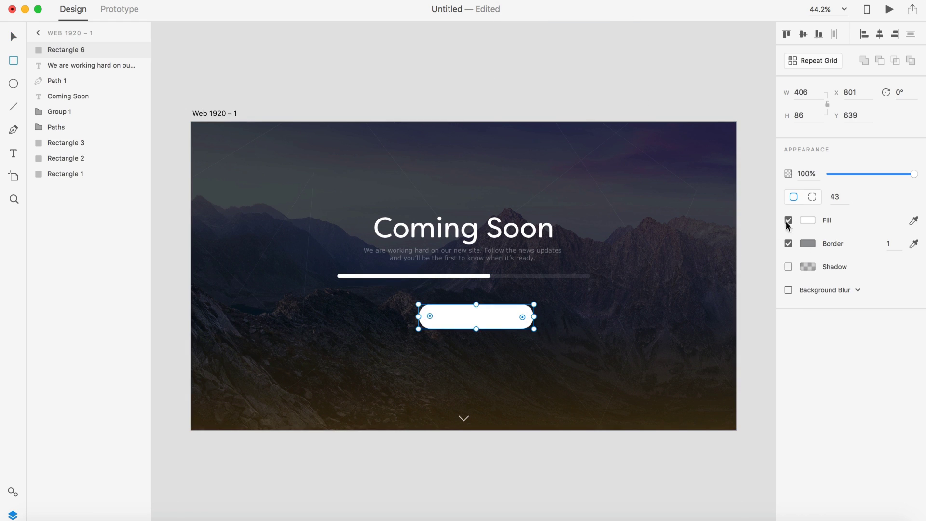
left_click(788, 220)
scroll(475, 314, "up", 3)
left_click_drag(554, 274, 533, 228)
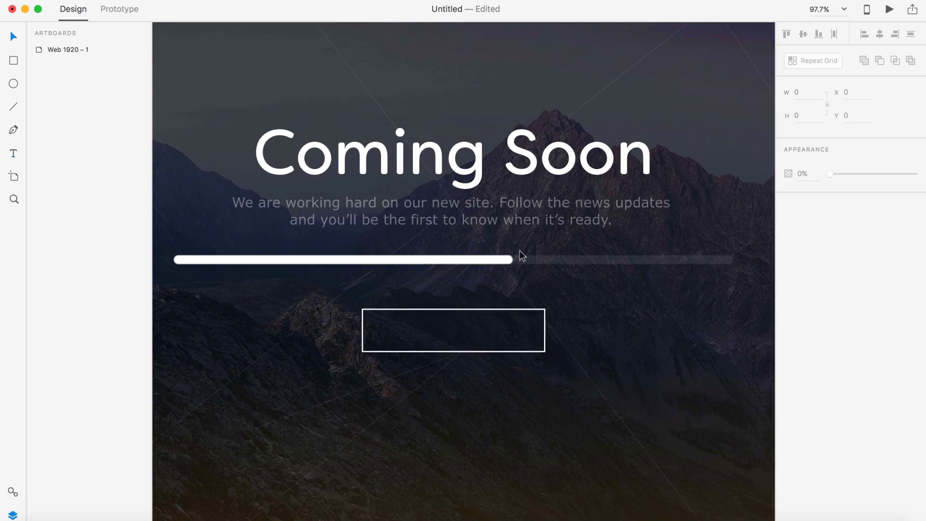
Label the button NOTIFY ME in white Geomanist Light and preview the page
type("No")
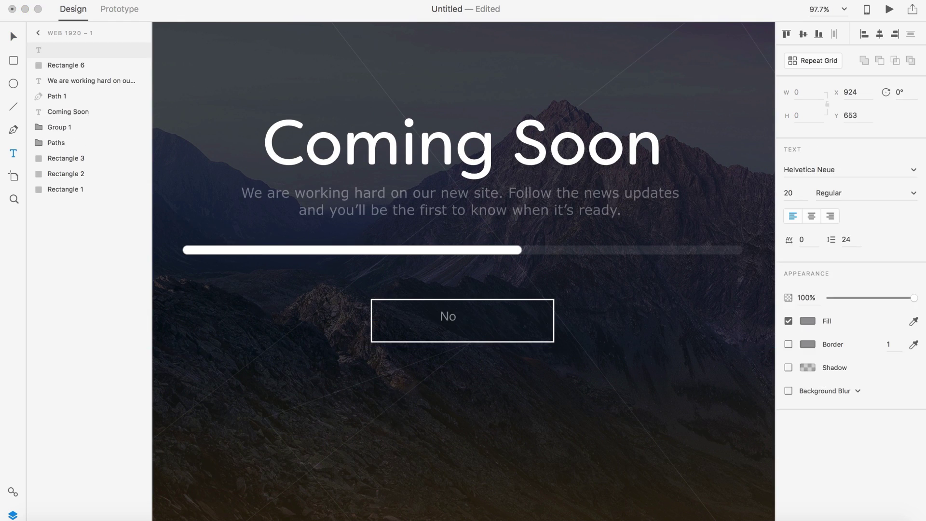
left_click(808, 321)
key("Escape")
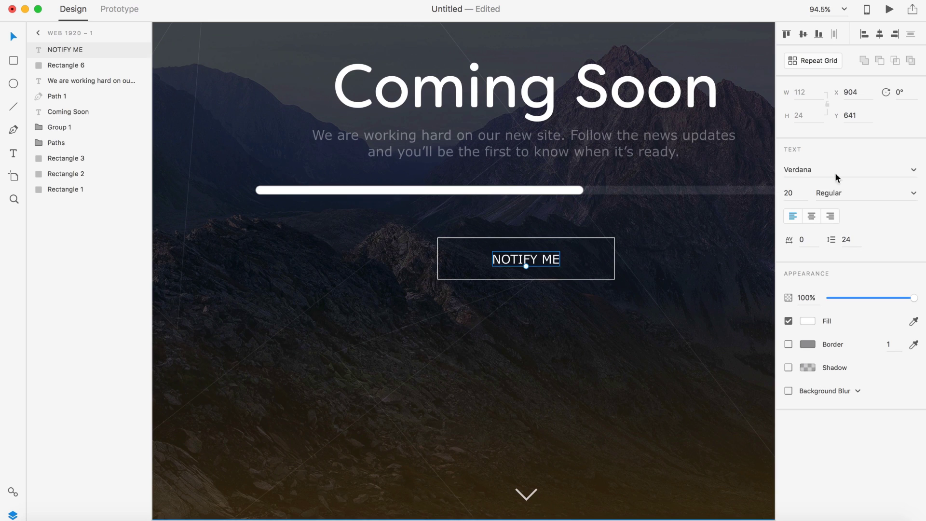
left_click(840, 193)
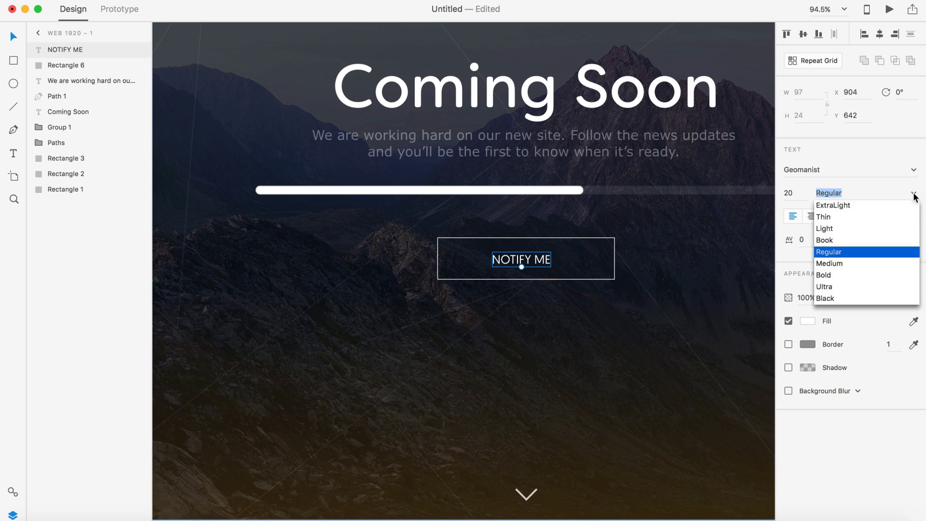
left_click(823, 229)
left_click(888, 9)
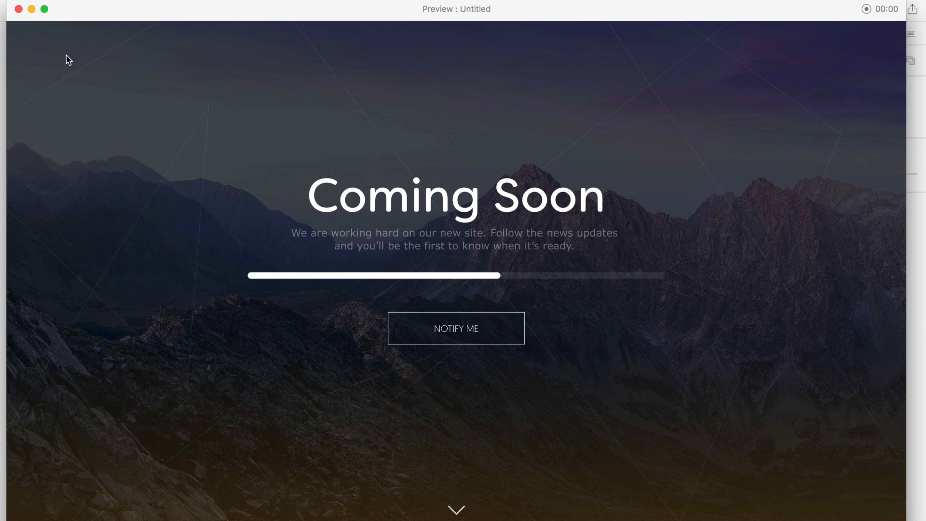
key("super+w")
key("super+0")
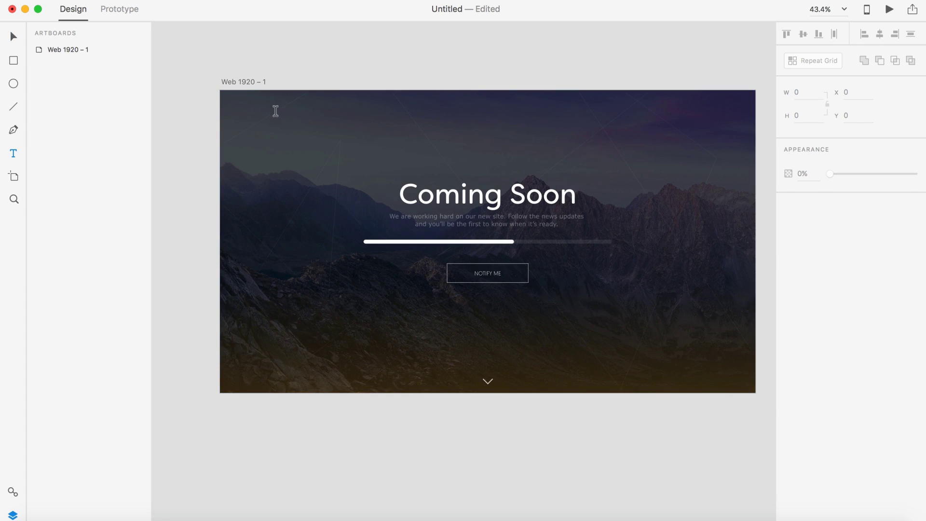
Type a <div code snippet near the top-left in white Geomanist Thin at 50% opacity
left_click(276, 111)
type("<div class=\"Working\"></div>")
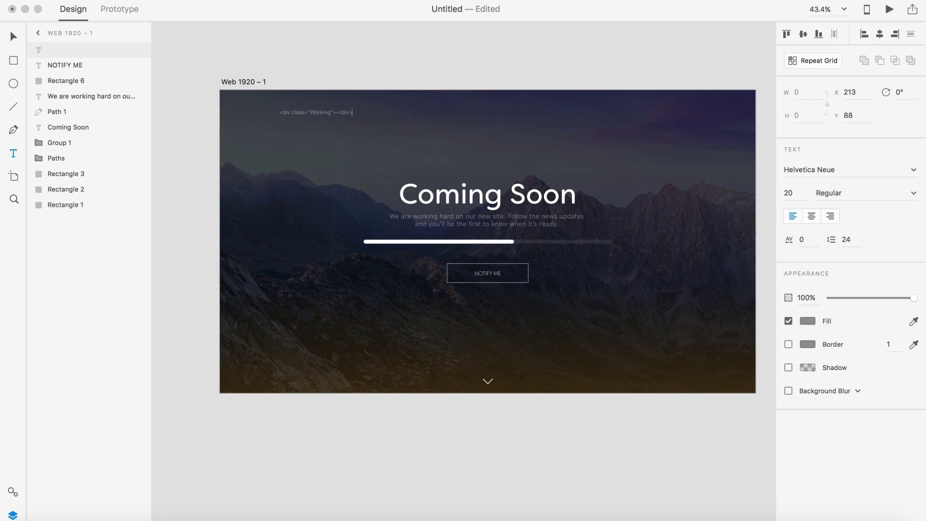
left_click(808, 320)
left_click(913, 193)
left_click(827, 215)
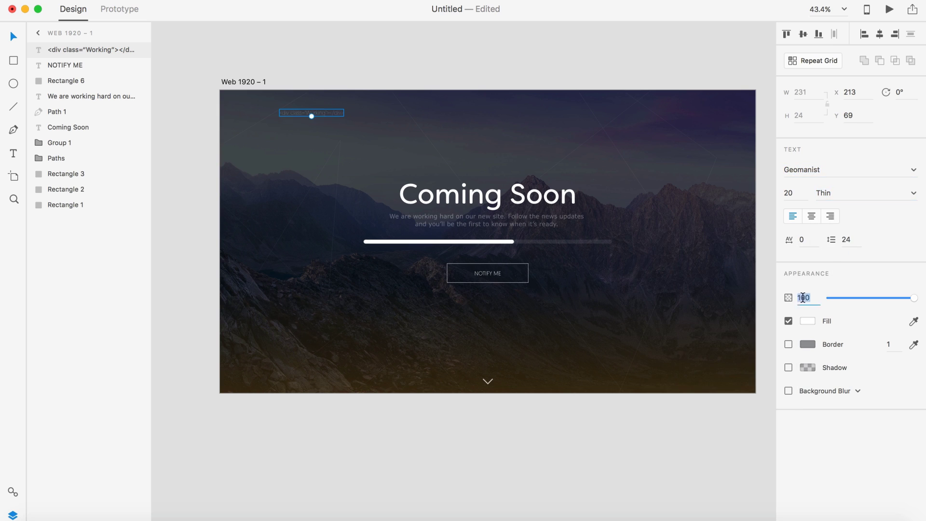
key("super+Return")
left_click(19, 8)
Duplicate the snippet toward the artboard bottom and rewrite the word 'working' in the copy
scroll(268, 114, "up", 5)
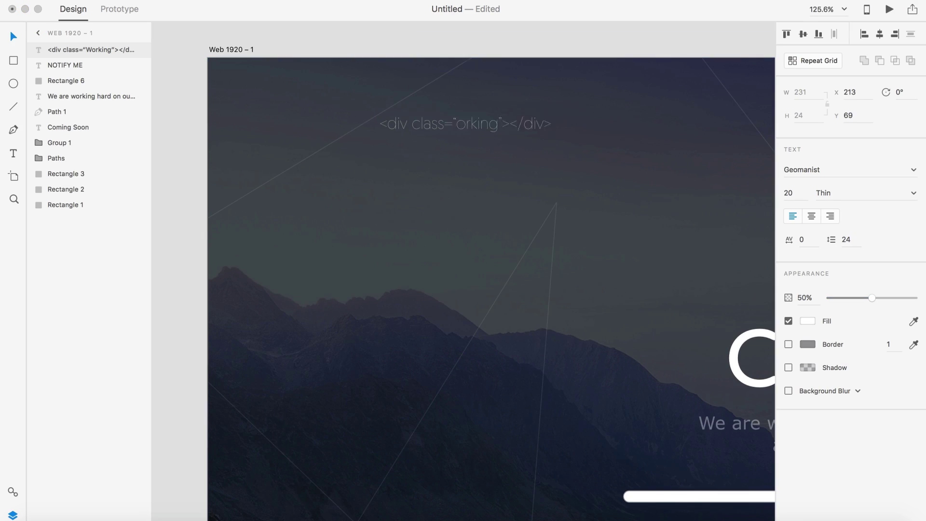
scroll(418, 136, "down", 5)
left_click_drag(419, 136, 600, 374)
scroll(489, 314, "up", 5)
double_click(509, 329)
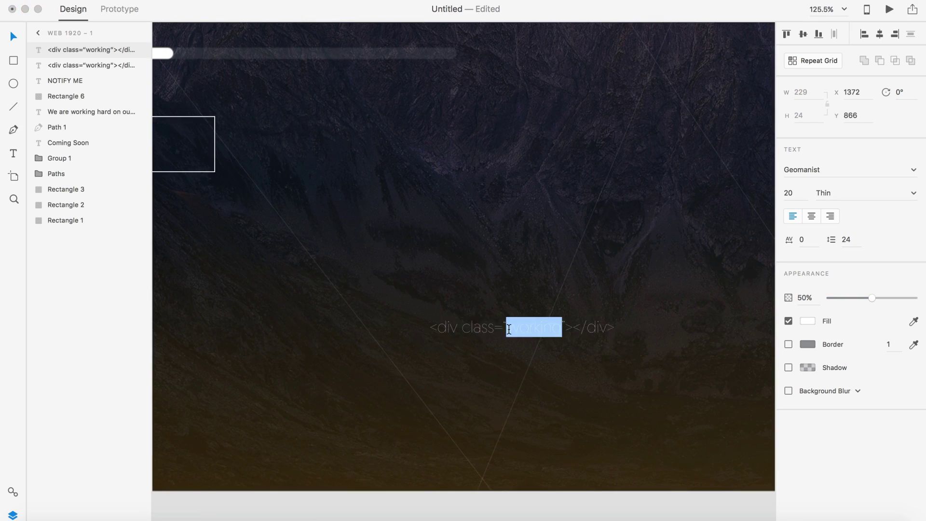
scroll(564, 405, "down", 5)
Place more snippet copies higher up and a Home link snippet near the bottom, then preview
left_click_drag(565, 406, 530, 191)
scroll(358, 102, "up", 5)
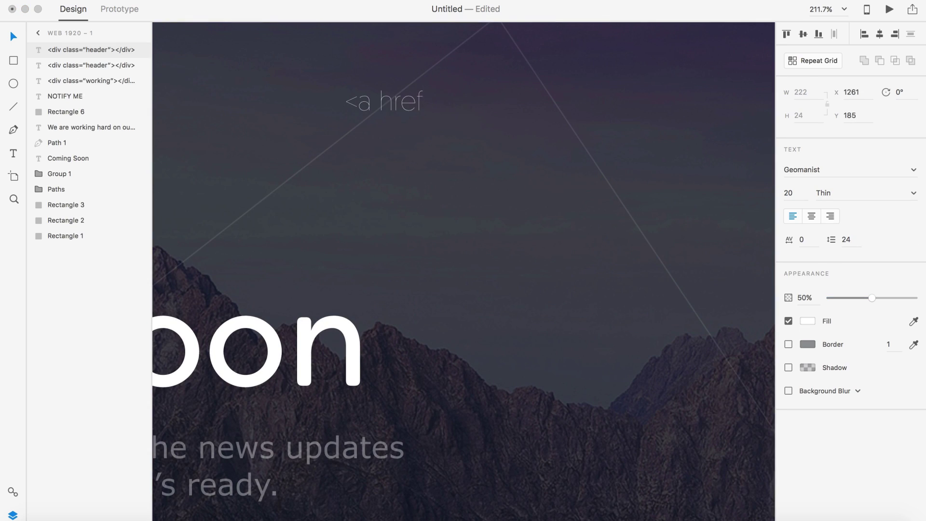
scroll(436, 353, "down", 5)
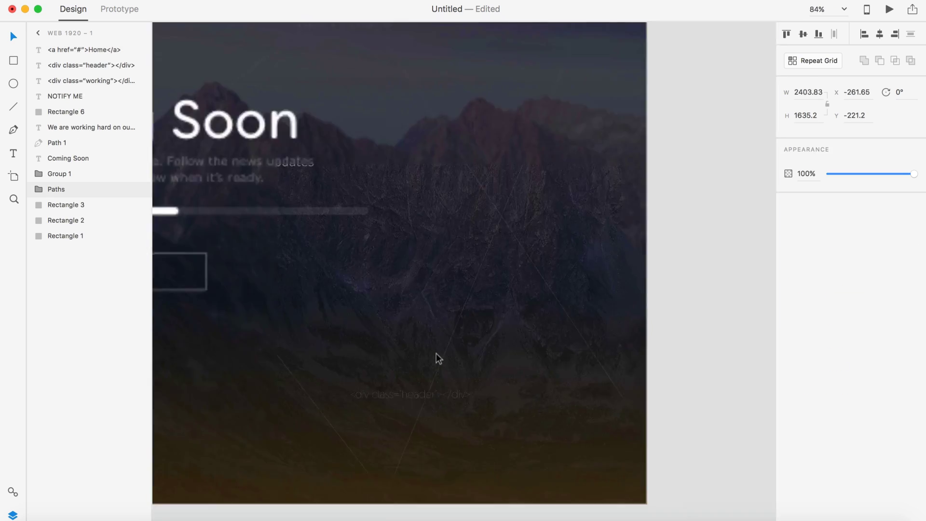
left_click_drag(436, 353, 372, 383)
scroll(430, 320, "up", 5)
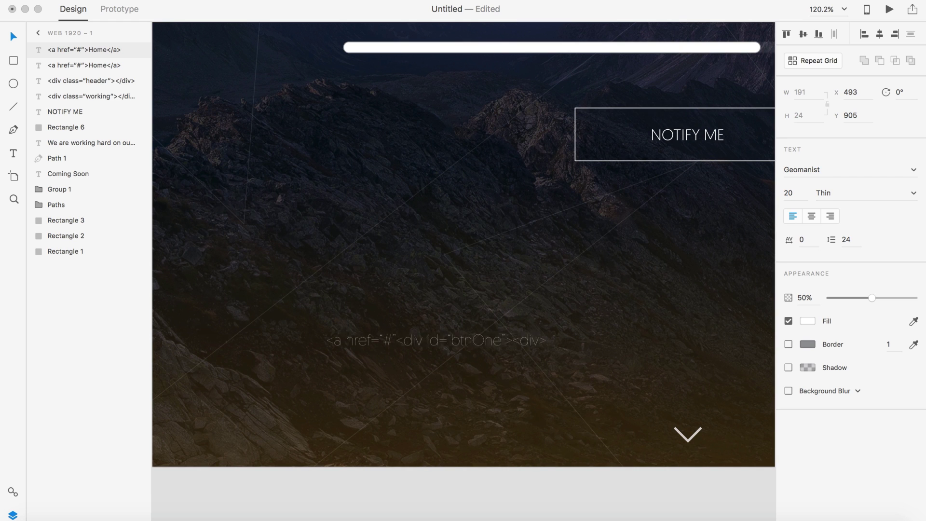
key("Escape")
key("super+0")
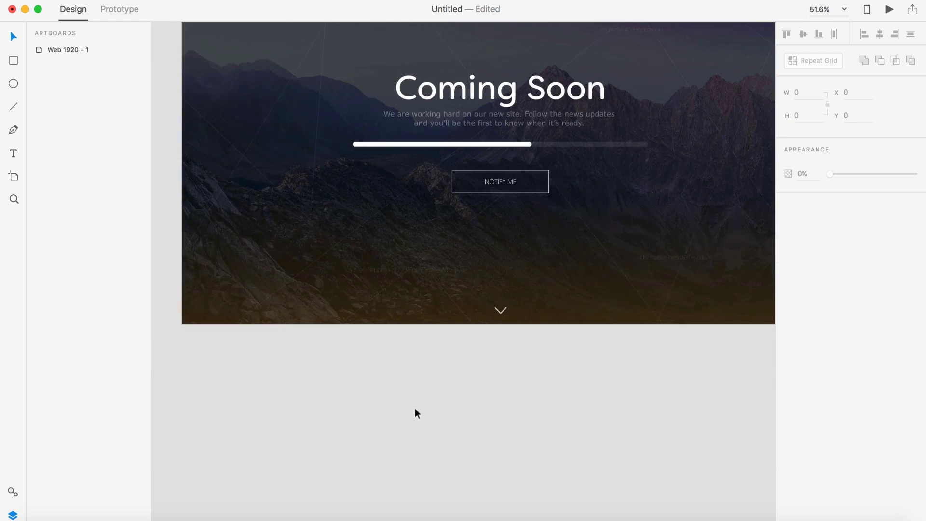
key("super+Return")
Add the letter S beside the C for the logo
left_click(30, 10)
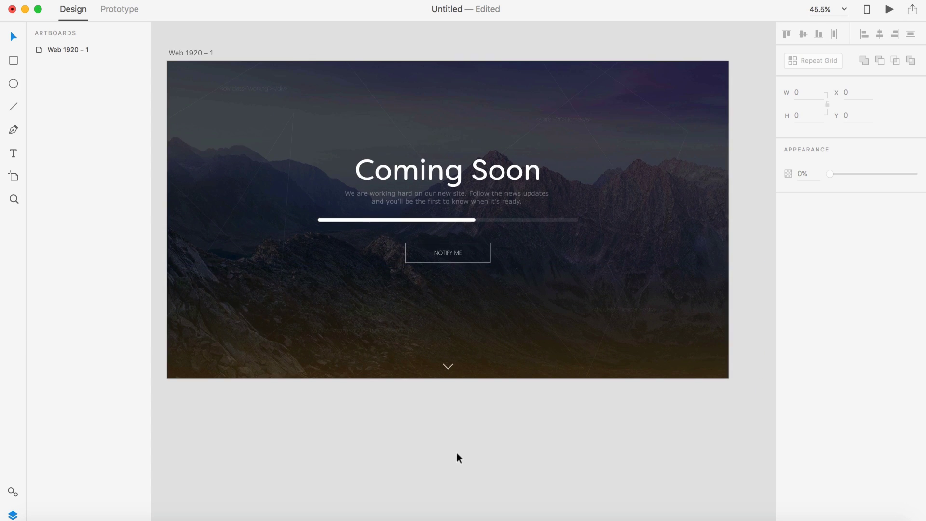
scroll(497, 446, "down", 2)
scroll(542, 441, "up", 2)
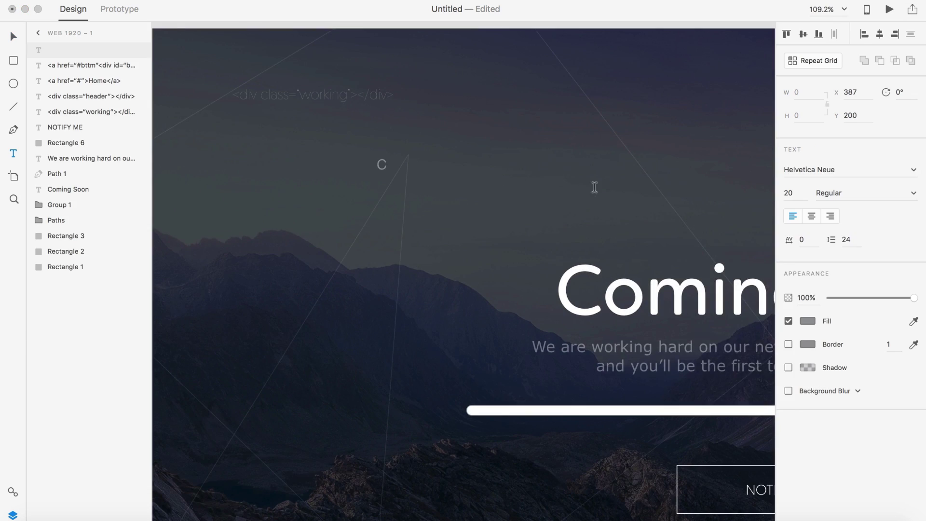
left_click(419, 161)
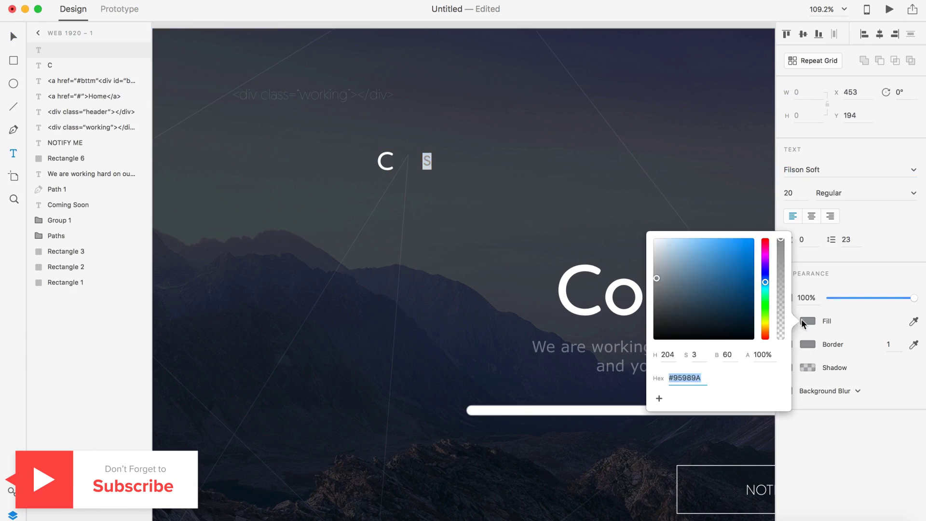
type("S")
scroll(314, 111, "up", 5)
key("Escape")
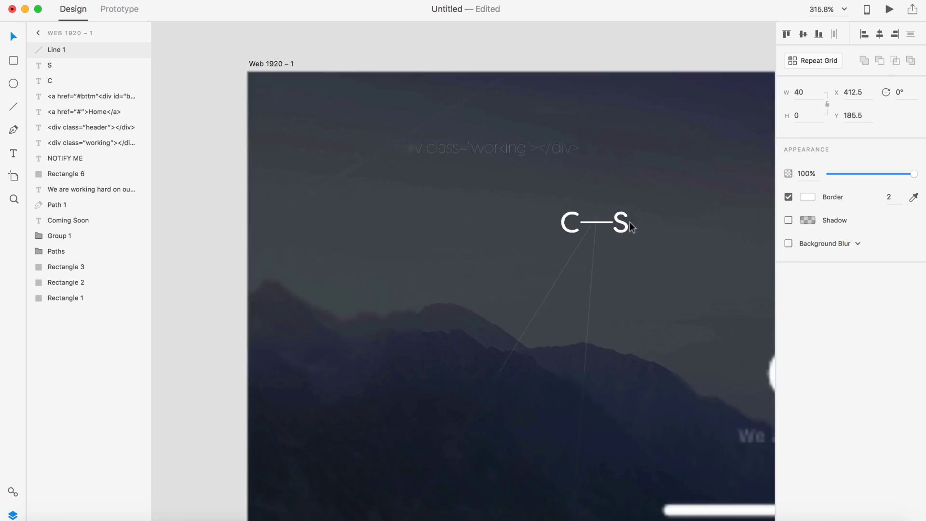
Group the C, connecting line and S into the C—S logo at the top-left
left_click_drag(314, 94, 429, 135)
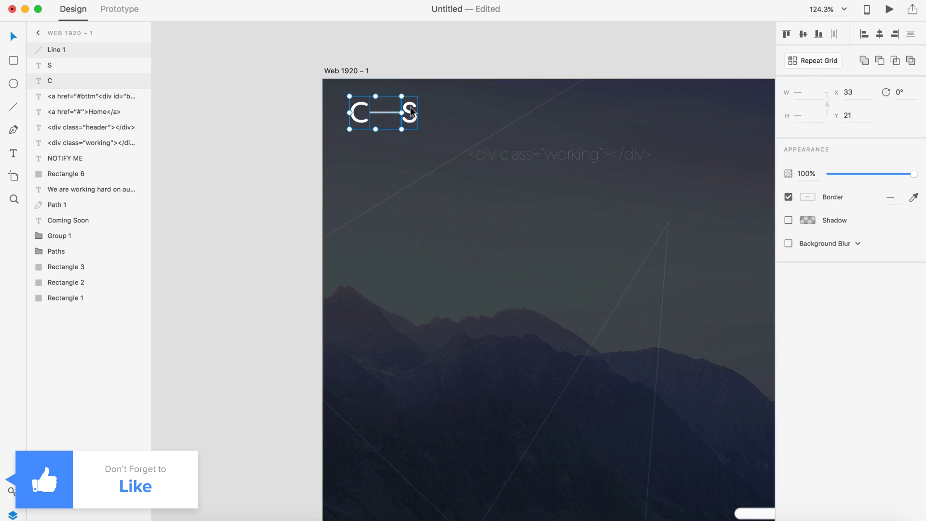
key("super+g")
left_click(290, 103)
scroll(287, 107, "down", 5)
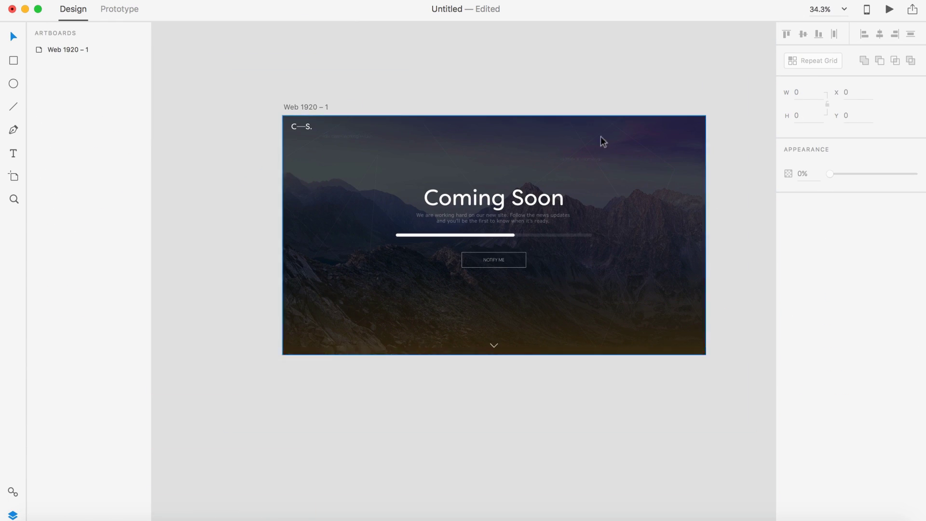
Start the nav links with a 'Learn More' text object at the top
key("t")
left_click(581, 131)
type("Learn More    Facebook    Instagram    Notify Me")
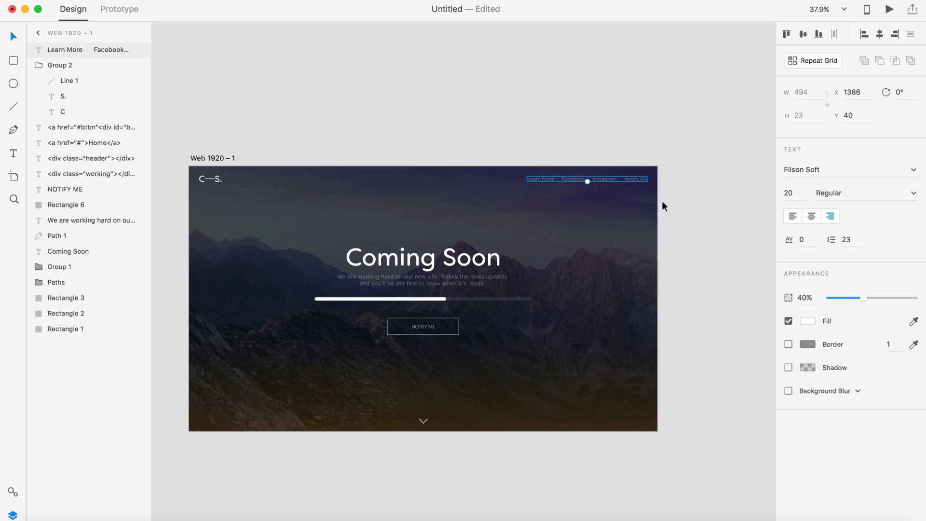
Preview the page with the new nav links and header bar, then return to the design
left_click(889, 9)
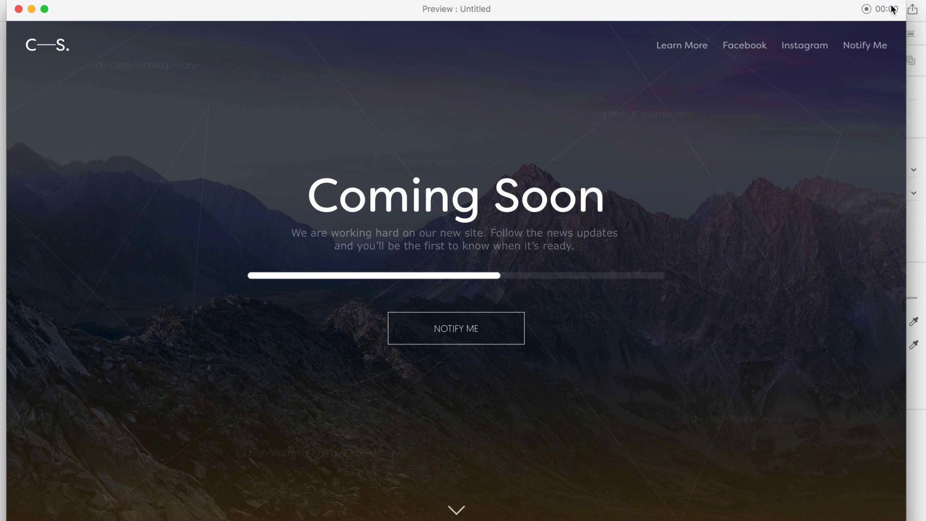
left_click(18, 9)
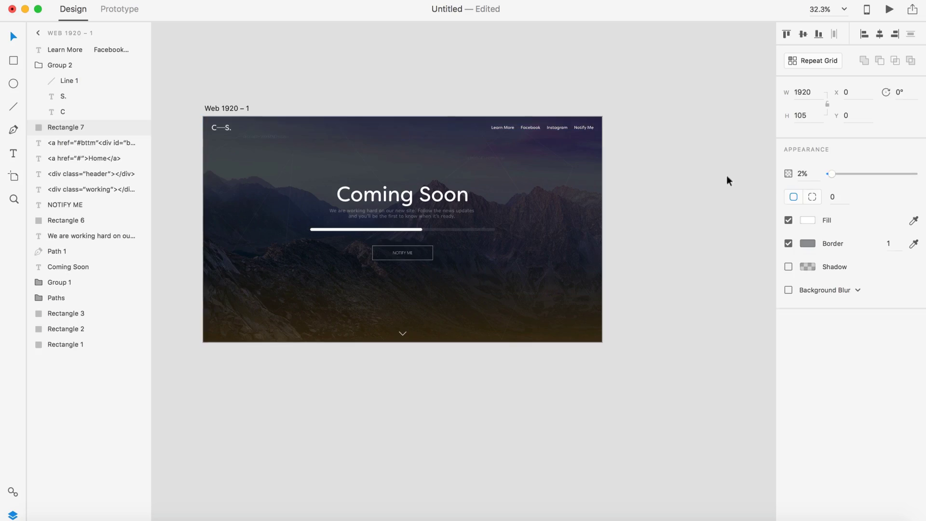
left_click(888, 8)
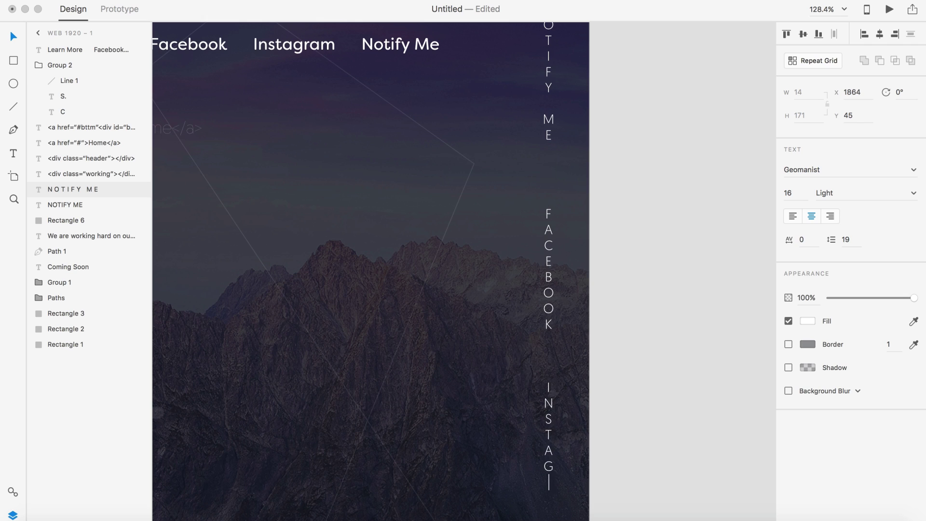
Type 'LE' to begin the vertical LEARN MORE lettering down the right edge
type("LEARN MORE NOTI")
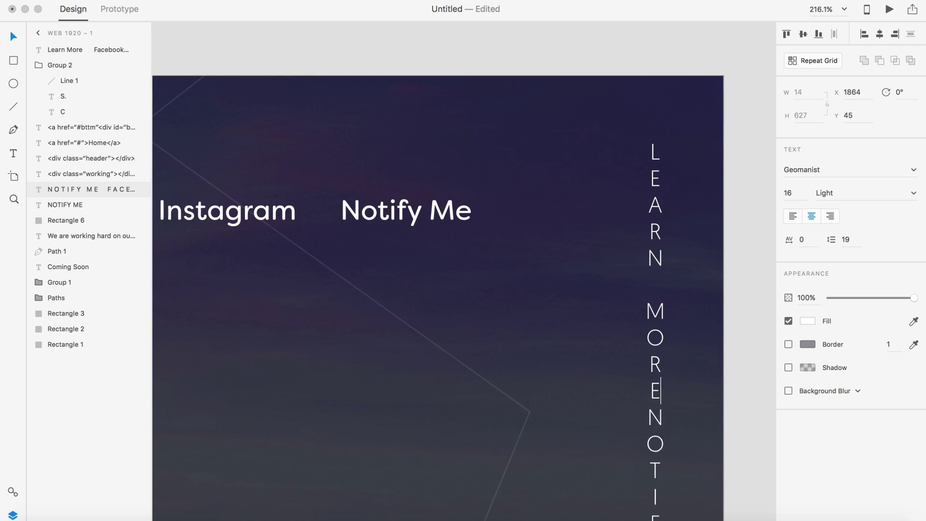